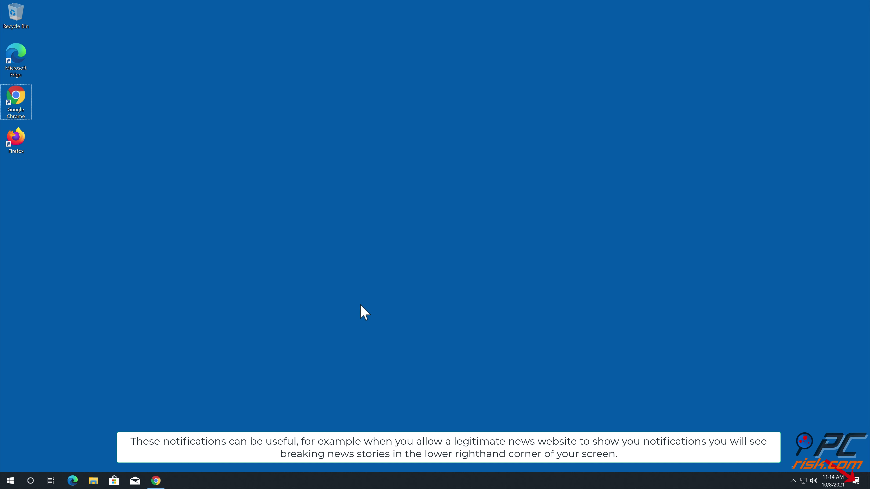
# Bring up the more3.biz page, allow its notification request, and close Chrome.
pyautogui.click(156, 480)
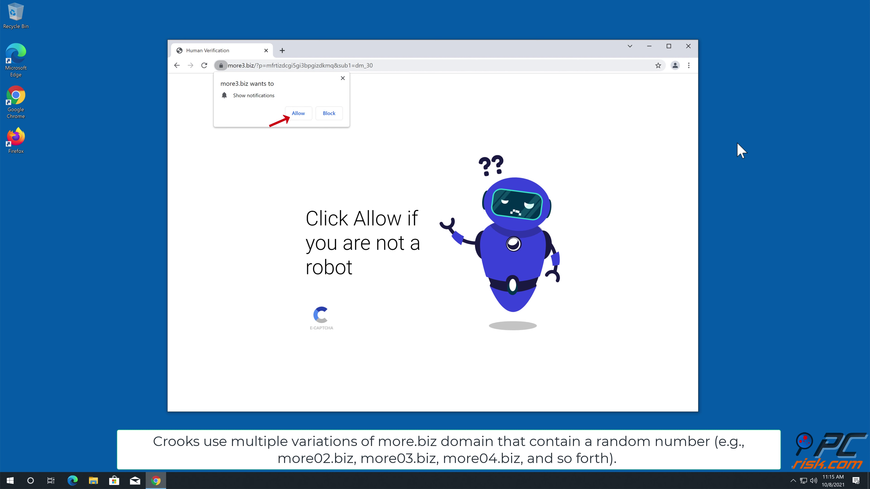
pyautogui.click(297, 113)
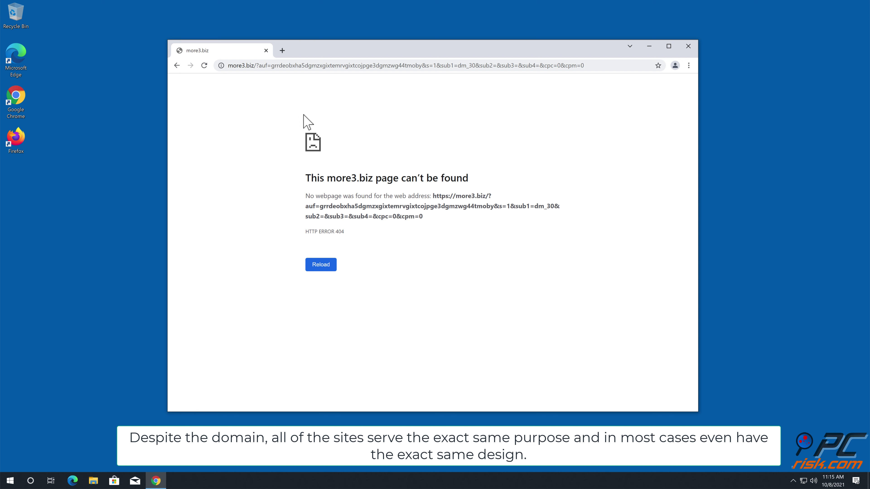
pyautogui.click(687, 48)
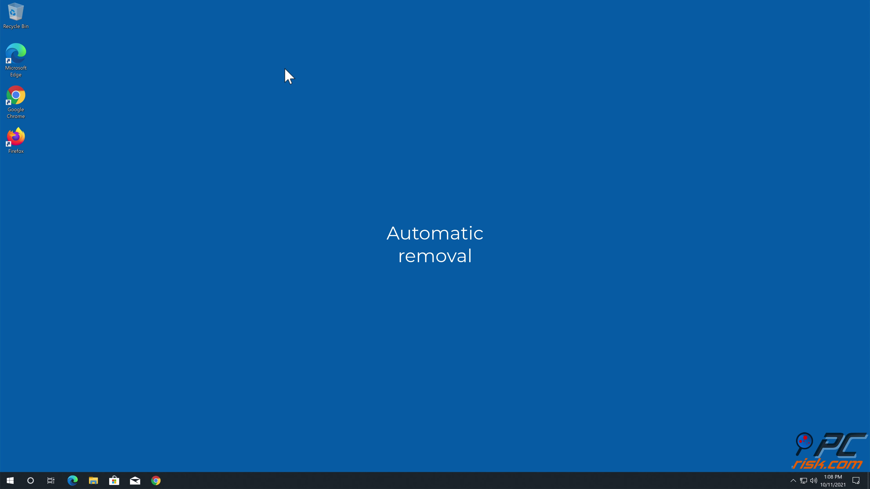
pyautogui.doubleClick(20, 97)
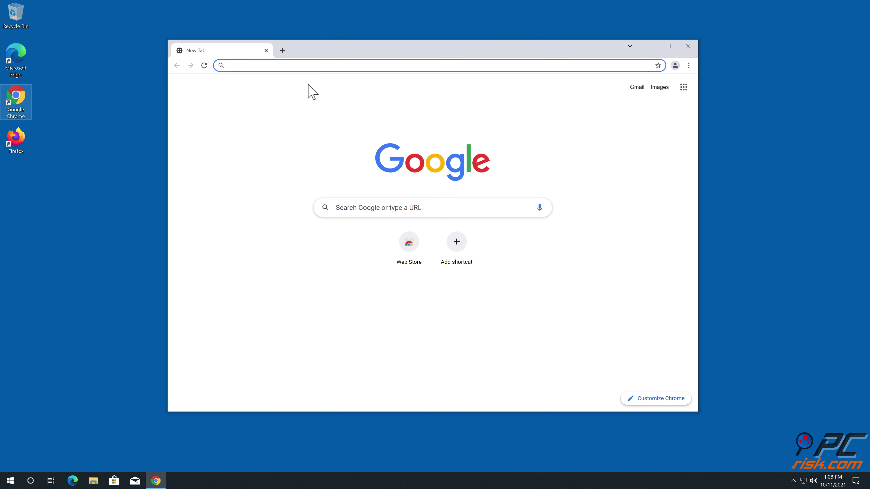
pyautogui.write('www.comboc')
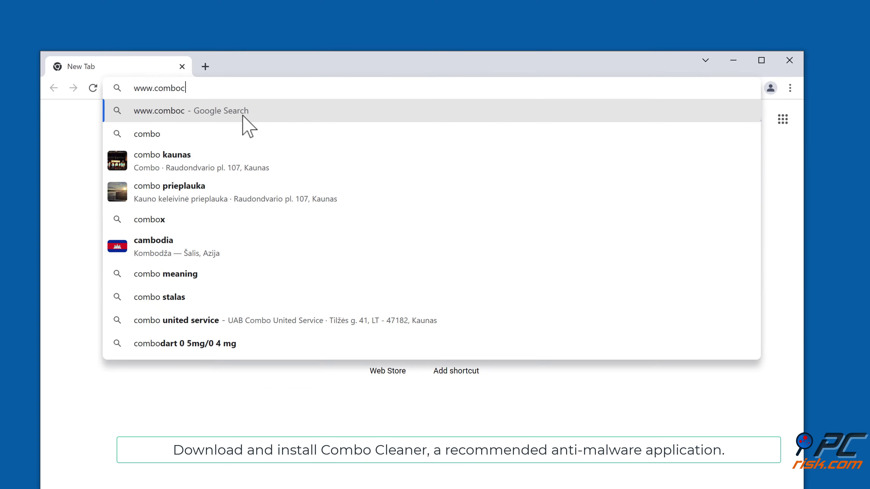
pyautogui.write('leaner.com')
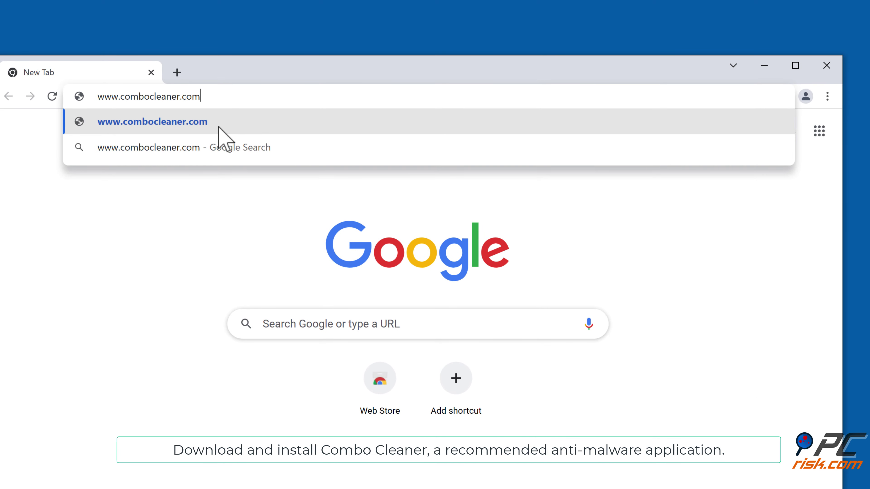
pyautogui.press('Return')
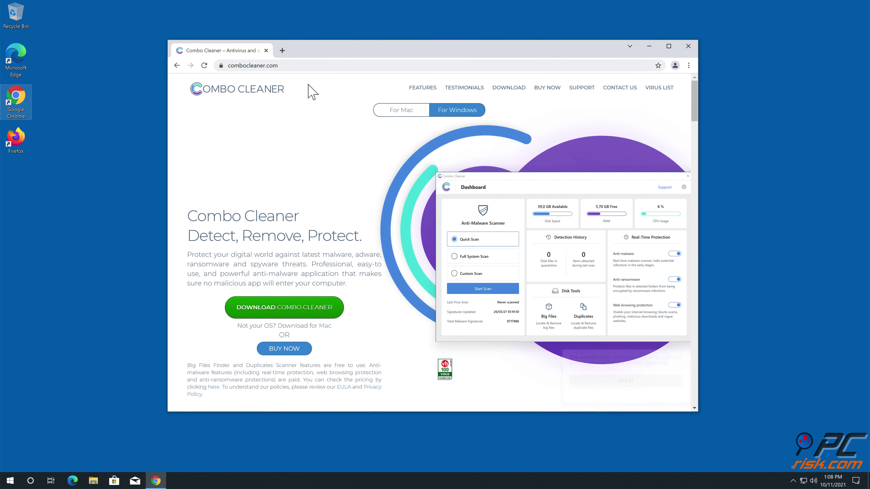
pyautogui.click(285, 312)
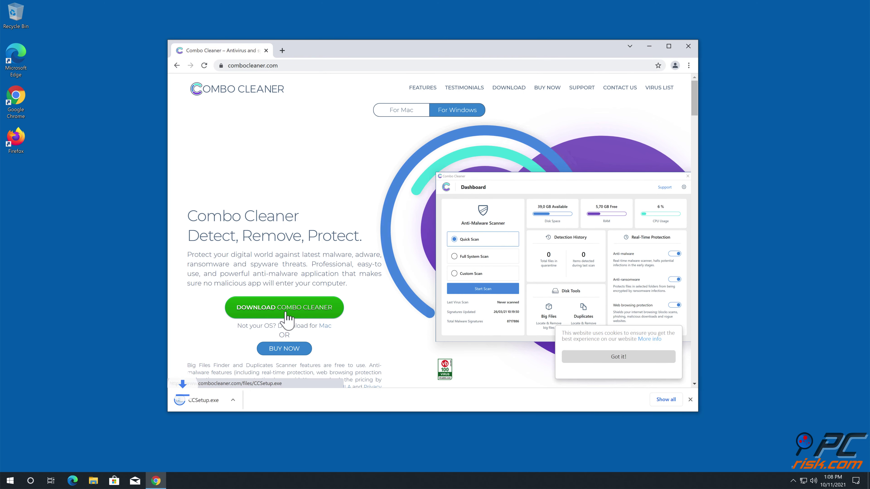
# Run CCSetup.exe, approve the UAC prompt, and complete the Combo Cleaner installation.
pyautogui.click(220, 406)
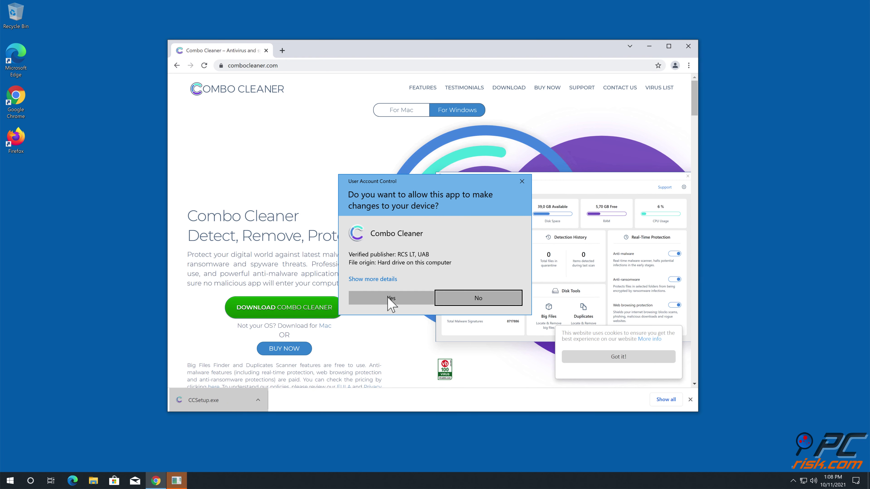
pyautogui.click(391, 298)
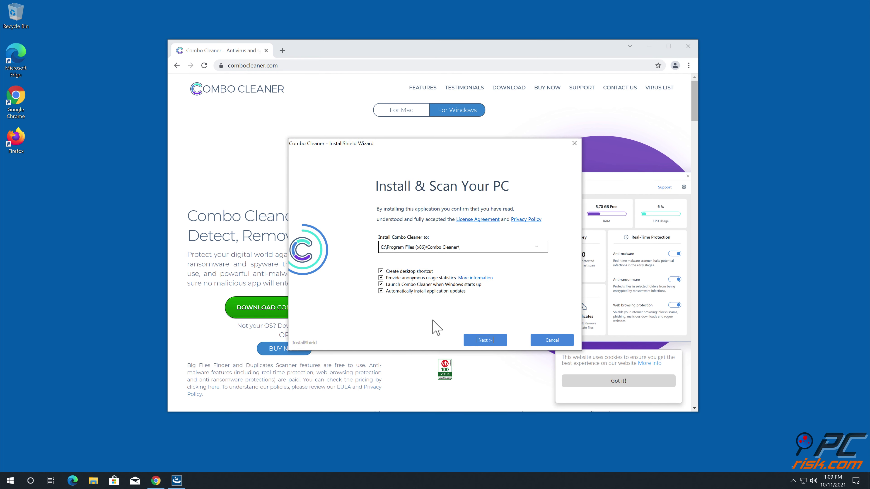
pyautogui.click(478, 338)
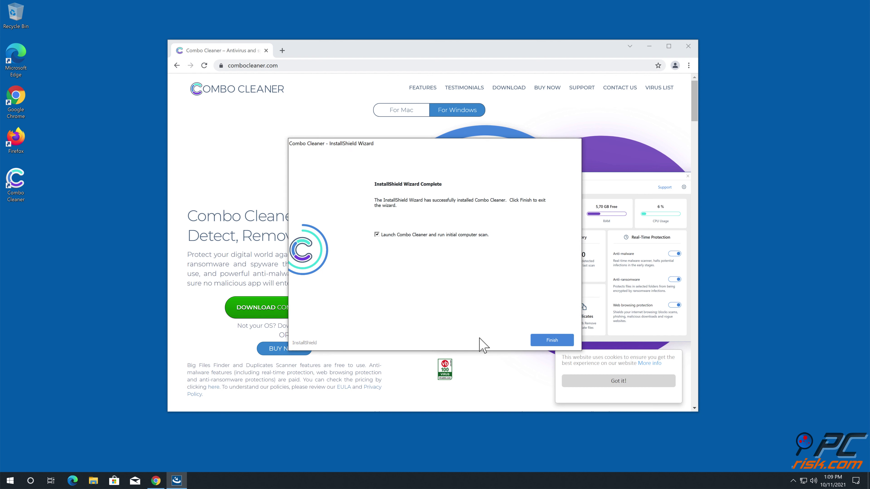
pyautogui.click(551, 340)
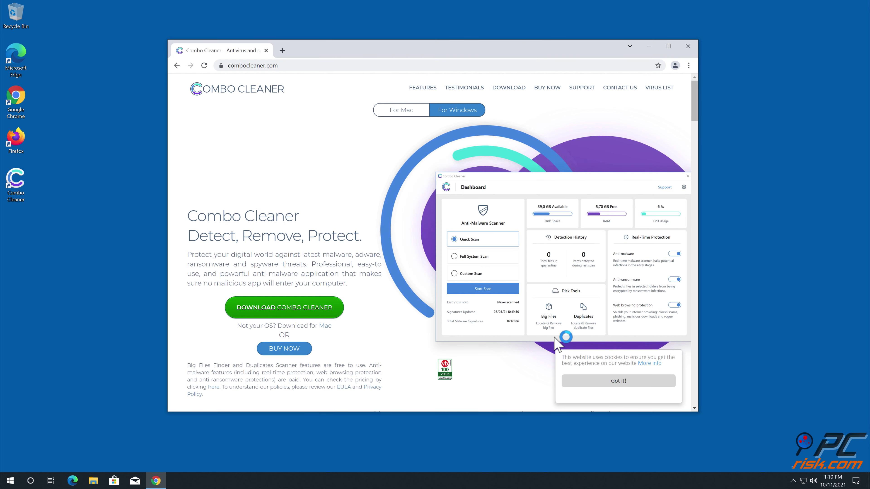
# Close Chrome and quarantine the more3.biz Ads item found by the scan.
pyautogui.click(688, 45)
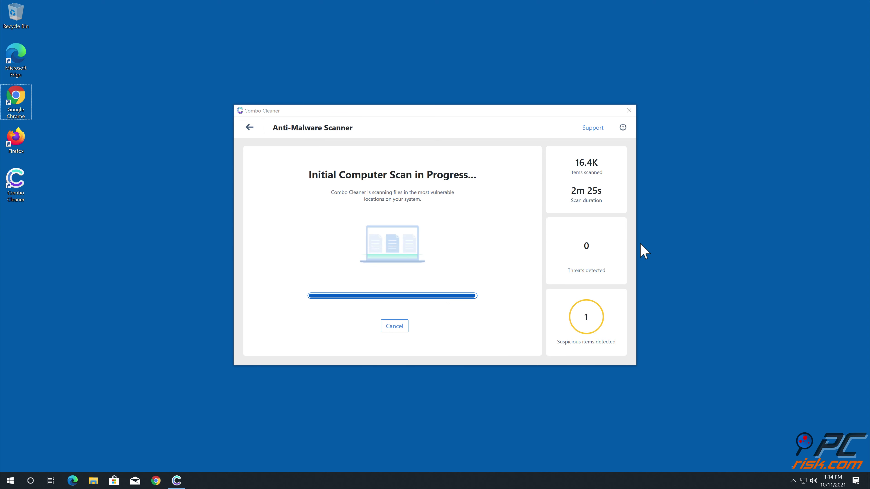
pyautogui.click(602, 330)
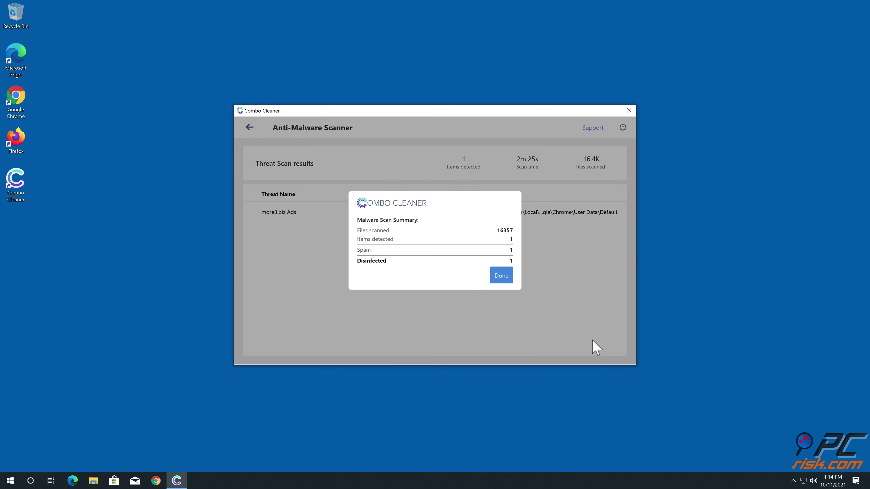
# Dismiss the scan summary, relaunch Chrome, and go to Settings > Privacy and security.
pyautogui.click(510, 279)
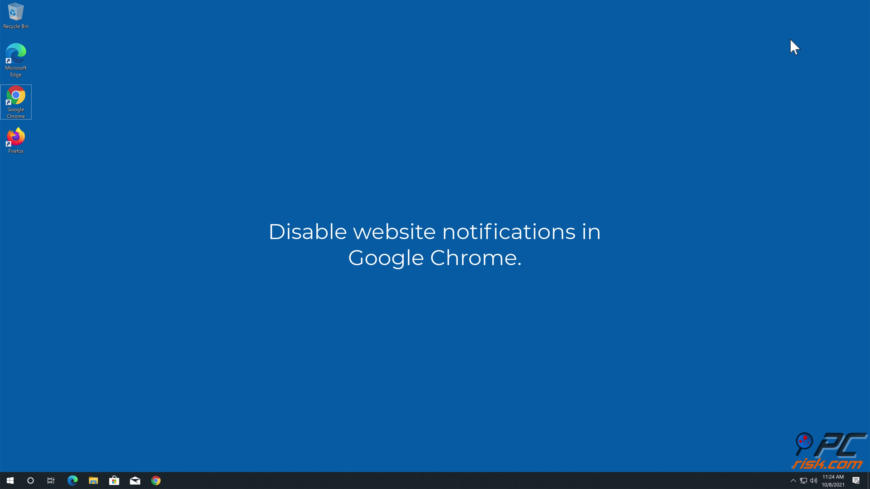
pyautogui.doubleClick(21, 100)
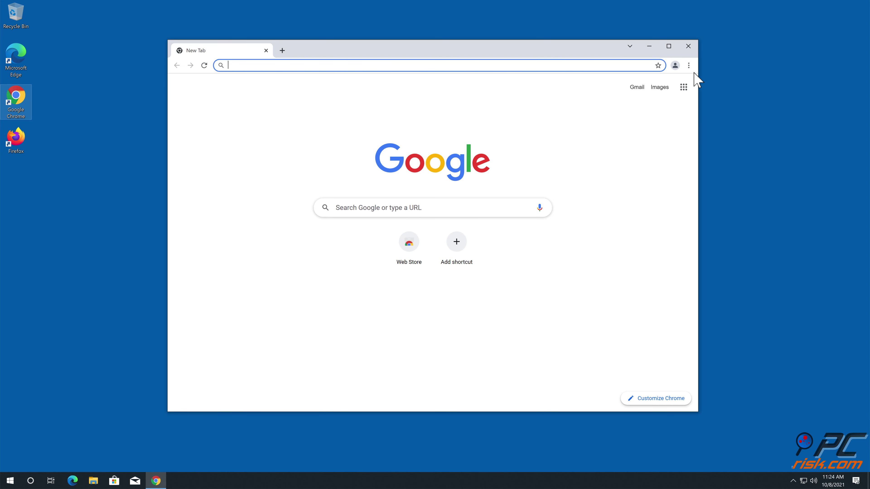
pyautogui.click(687, 65)
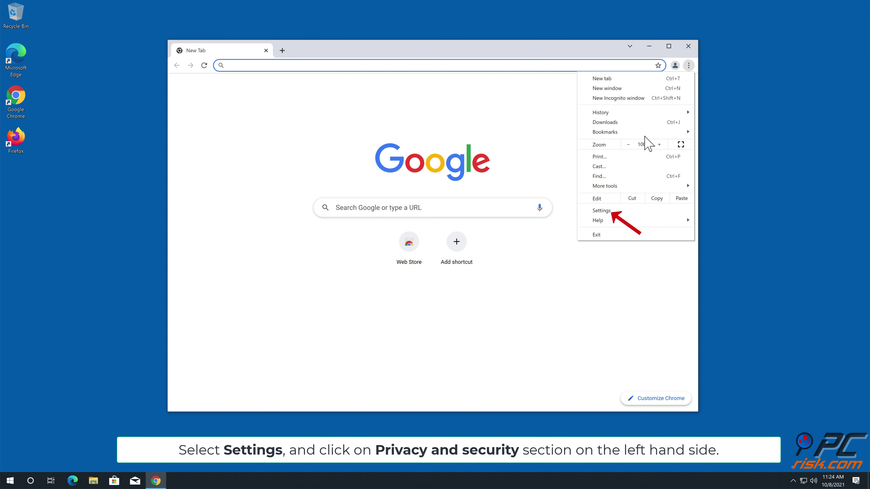
pyautogui.click(626, 211)
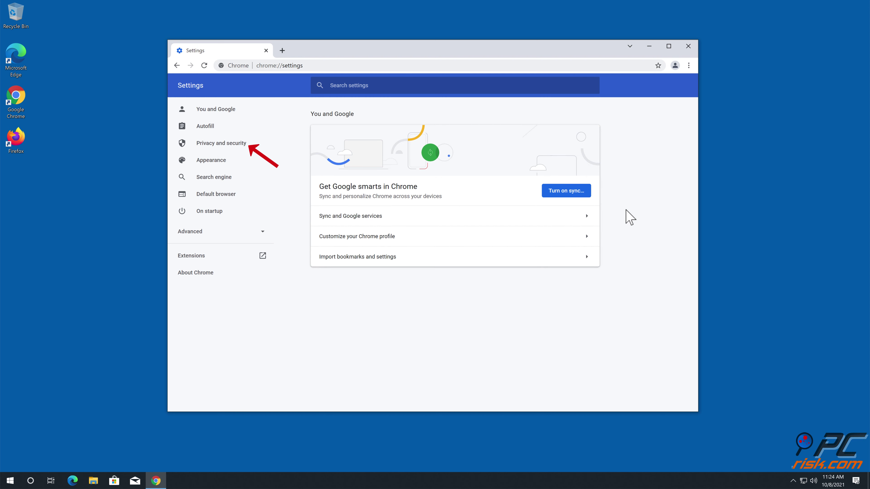
pyautogui.click(234, 145)
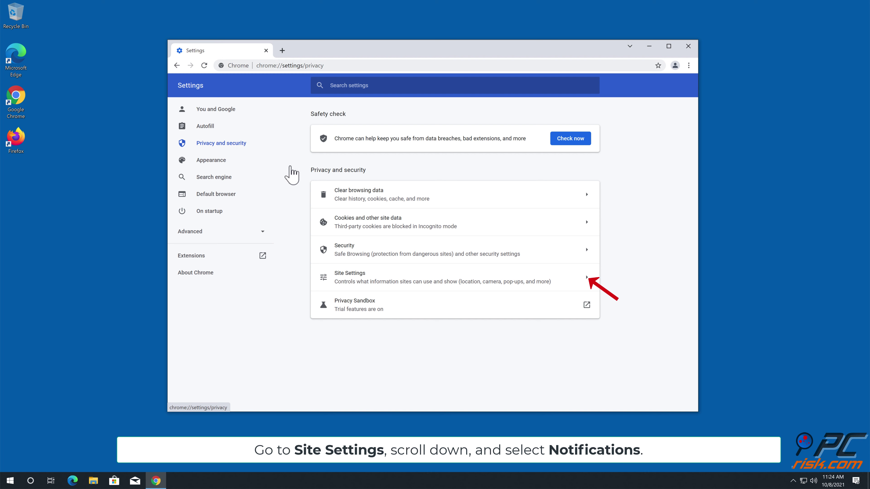
# Under Site Settings > Notifications, remove the more3.biz entry from the allowed sites.
pyautogui.click(585, 281)
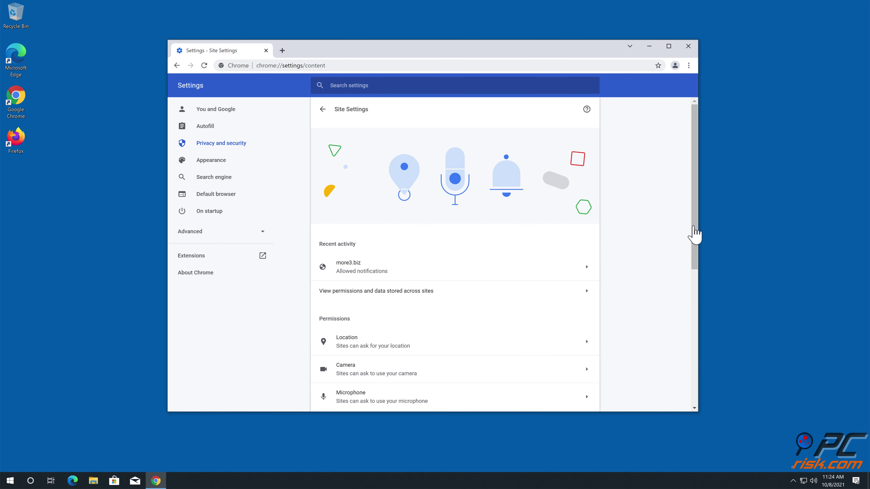
pyautogui.moveTo(694, 235); pyautogui.dragTo(693, 331)
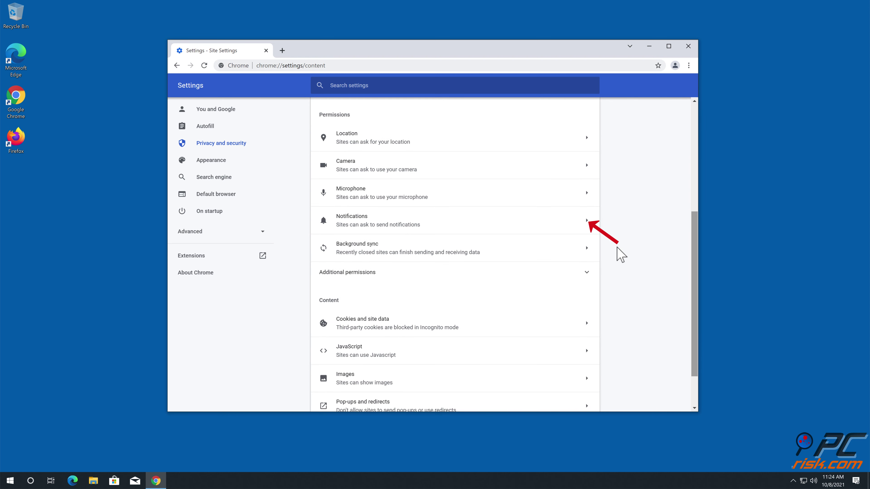
pyautogui.click(586, 222)
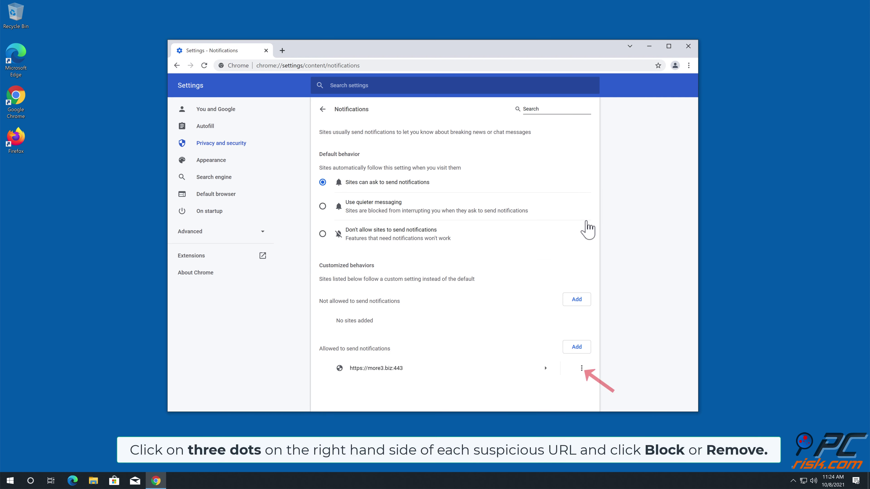
pyautogui.click(582, 368)
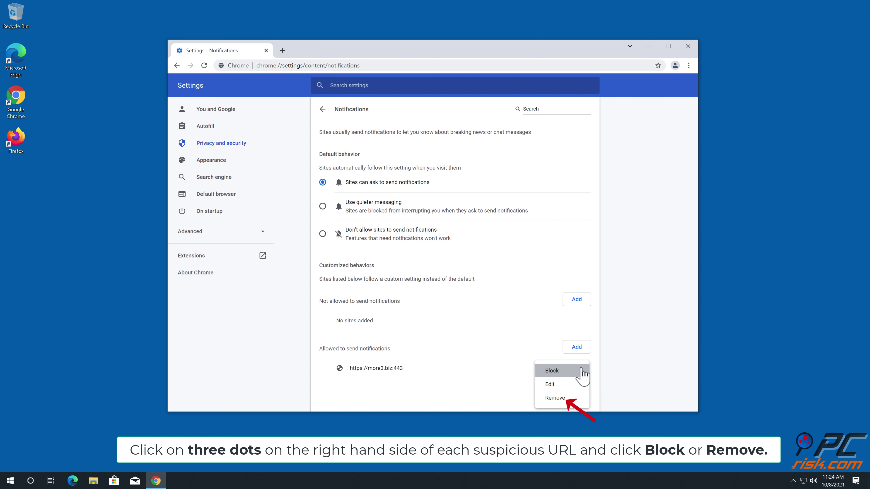
pyautogui.click(569, 398)
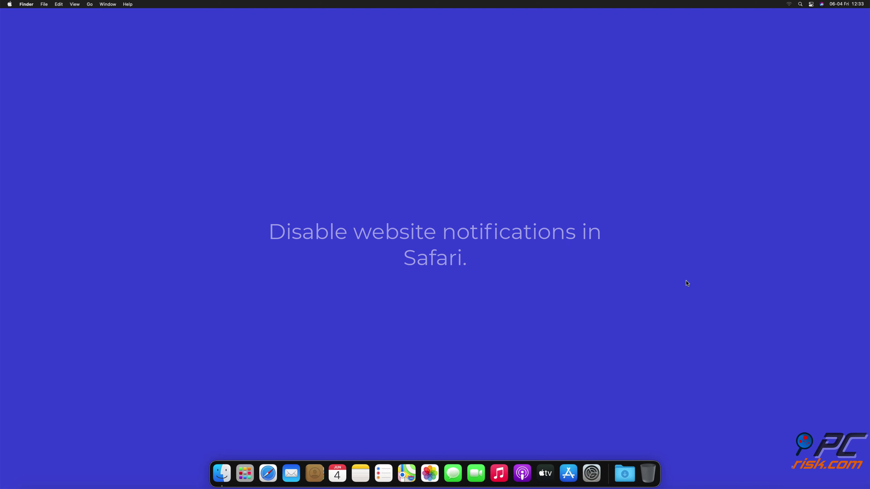
# Launch Safari and open Preferences > Websites > Notifications.
pyautogui.click(263, 478)
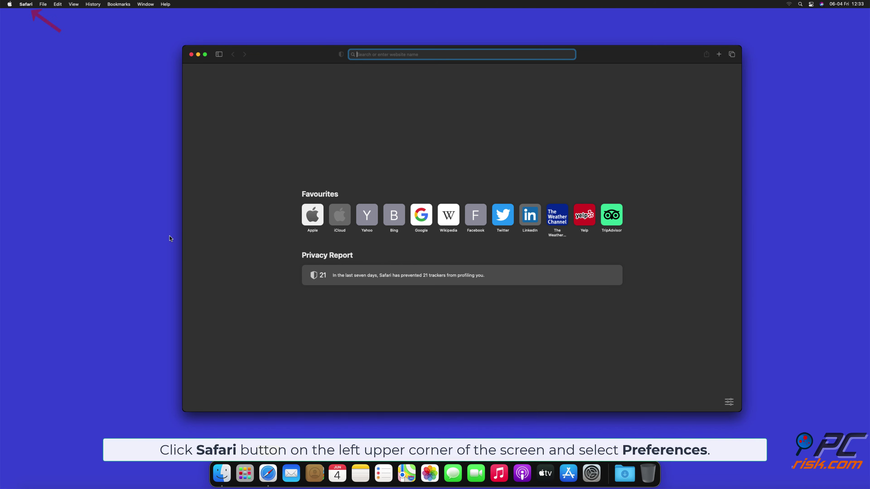
pyautogui.click(27, 5)
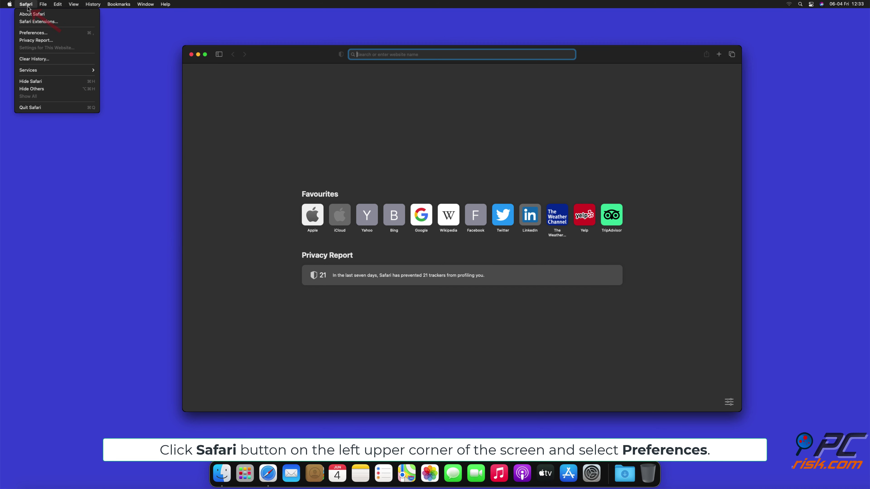
pyautogui.click(42, 33)
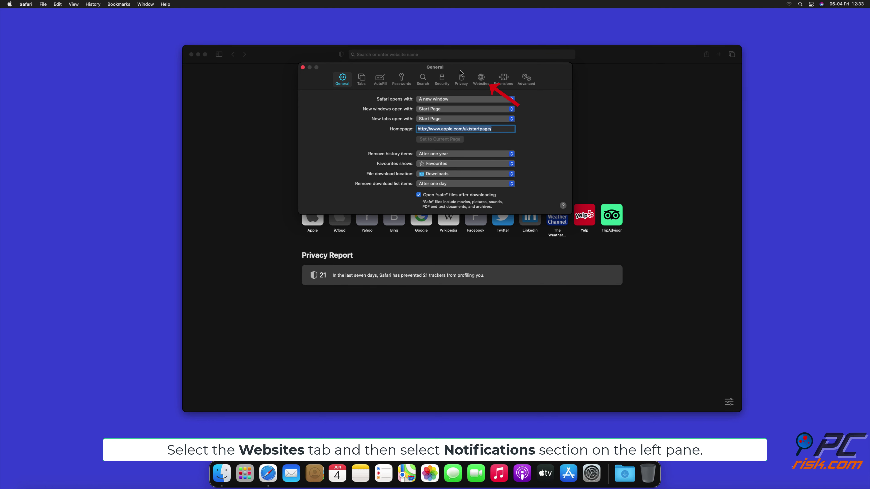
pyautogui.click(480, 79)
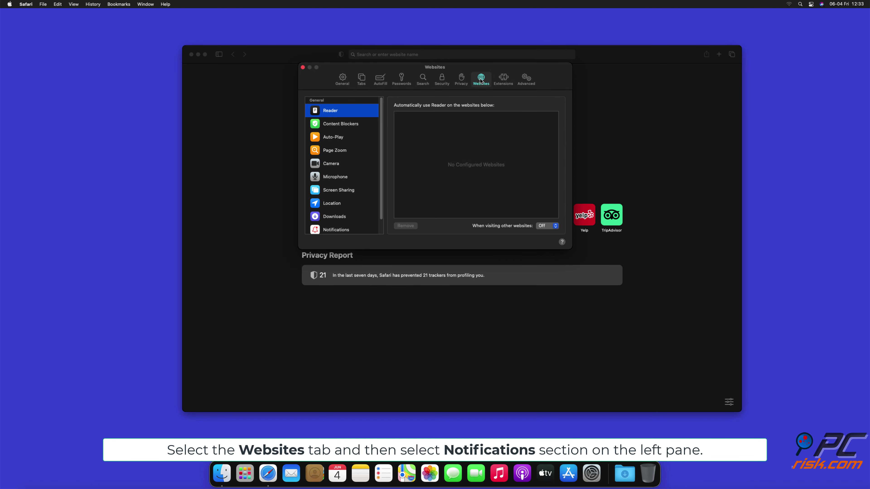
pyautogui.moveTo(381, 111); pyautogui.dragTo(382, 138)
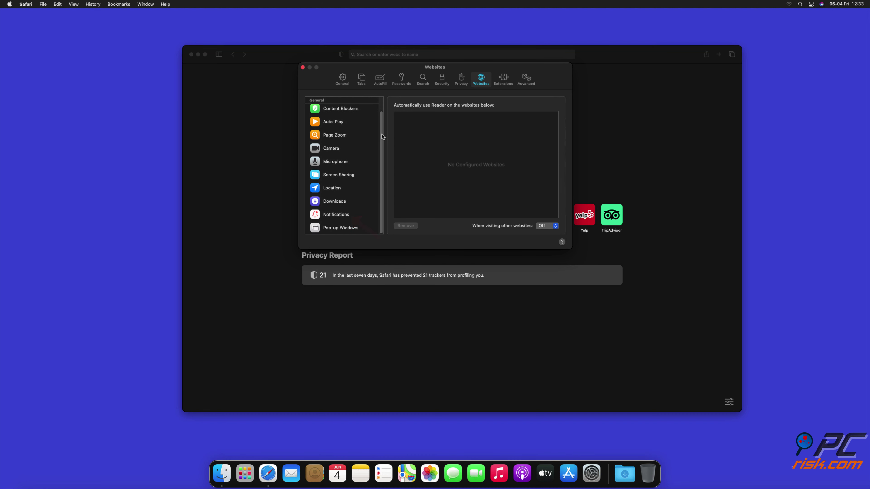
pyautogui.click(336, 214)
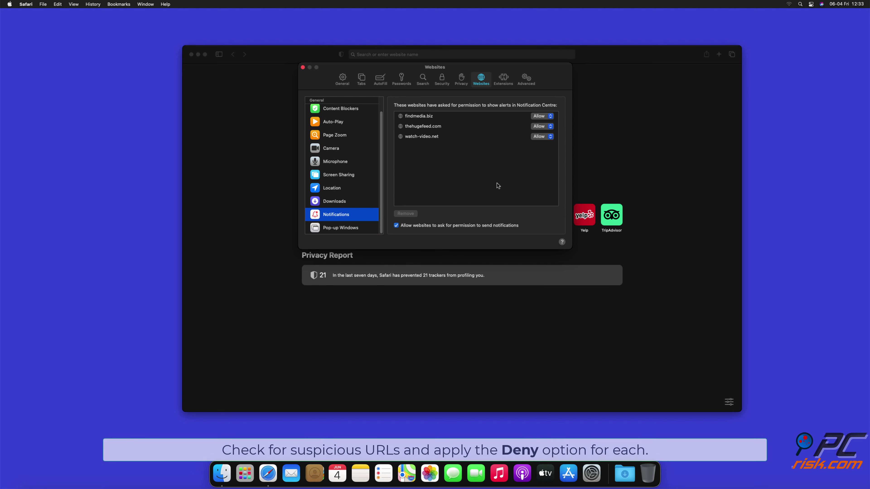
# Set findmedia.biz, thehugefeed.com and watch-video.net to Deny, then close Preferences.
pyautogui.click(550, 118)
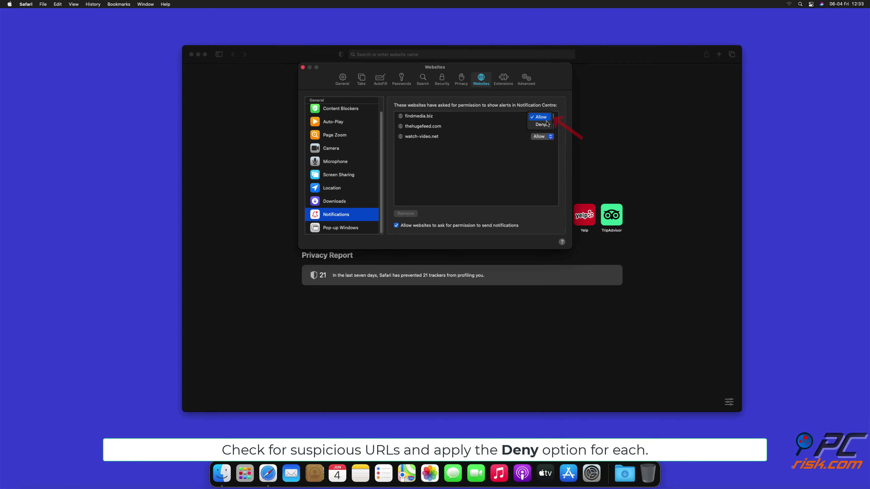
pyautogui.click(541, 125)
pyautogui.click(551, 126)
pyautogui.click(541, 135)
pyautogui.click(543, 137)
pyautogui.click(540, 145)
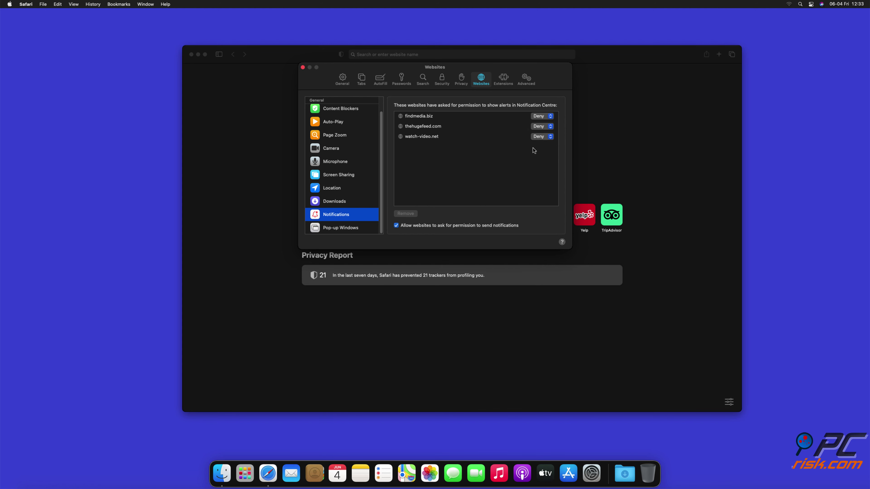
pyautogui.click(302, 68)
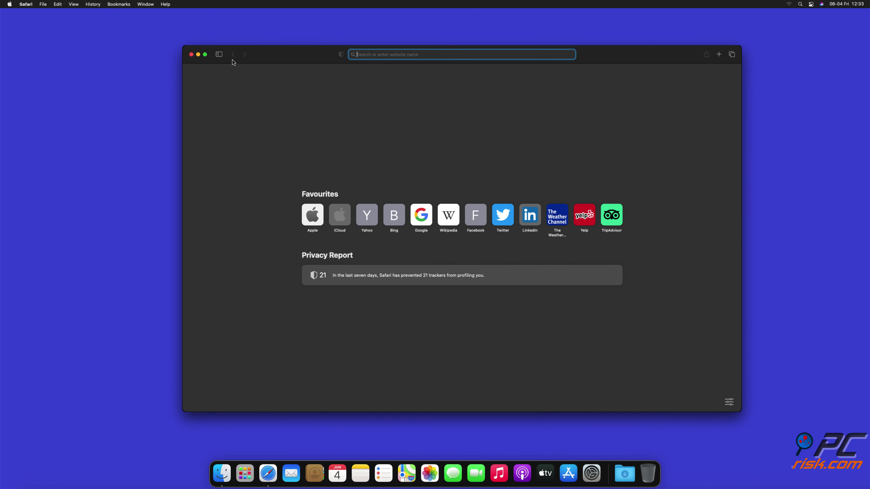
# Close Safari and open Edge's Settings from the three-dot menu.
pyautogui.click(192, 55)
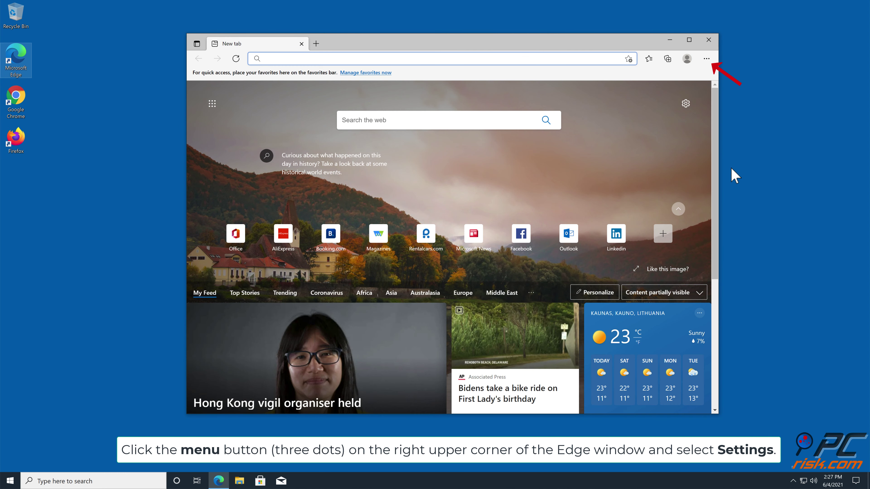
pyautogui.click(706, 59)
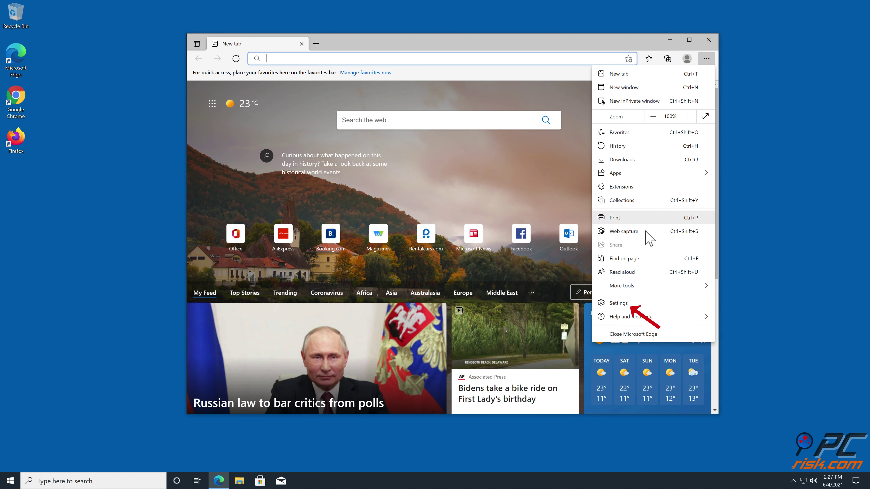
pyautogui.click(626, 303)
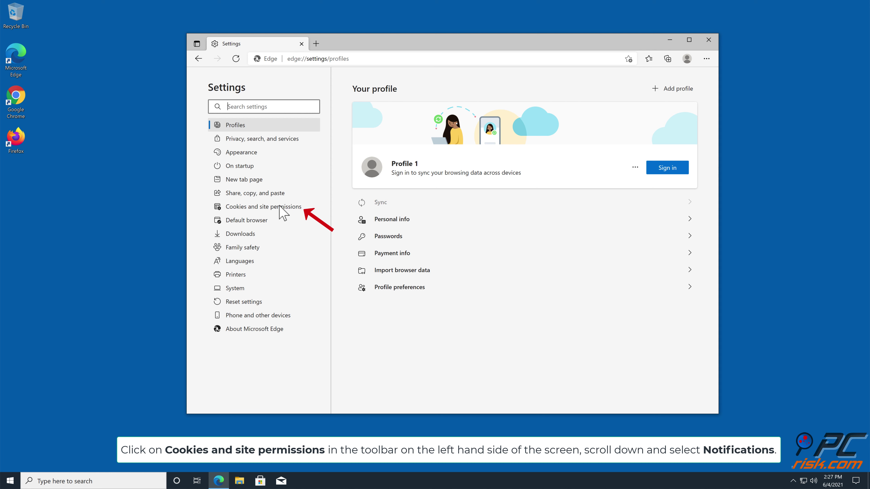
pyautogui.click(283, 214)
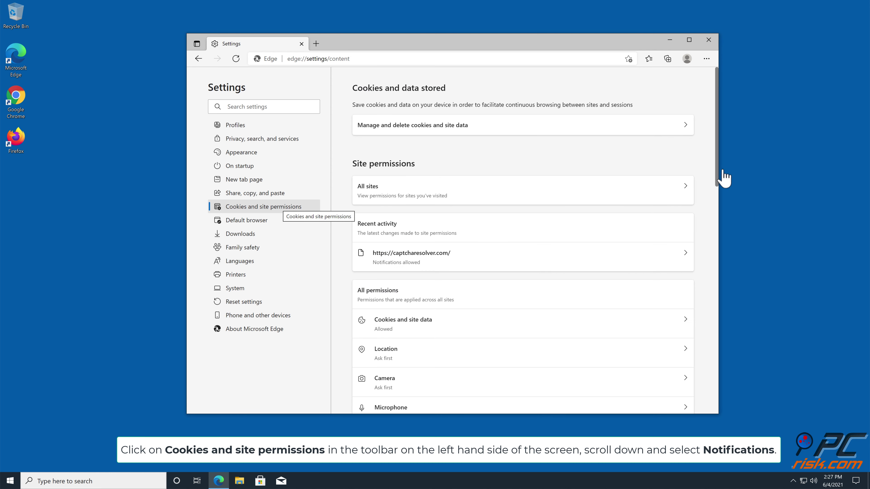
pyautogui.moveTo(716, 163); pyautogui.dragTo(714, 233)
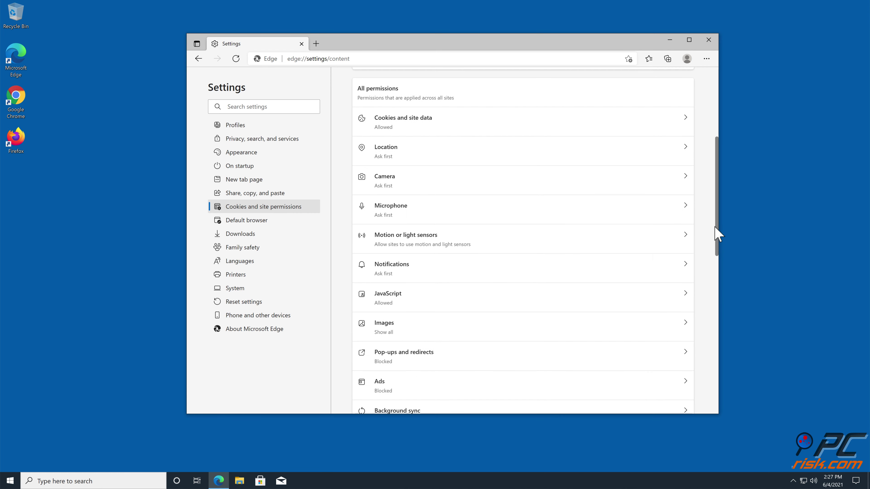
pyautogui.click(685, 265)
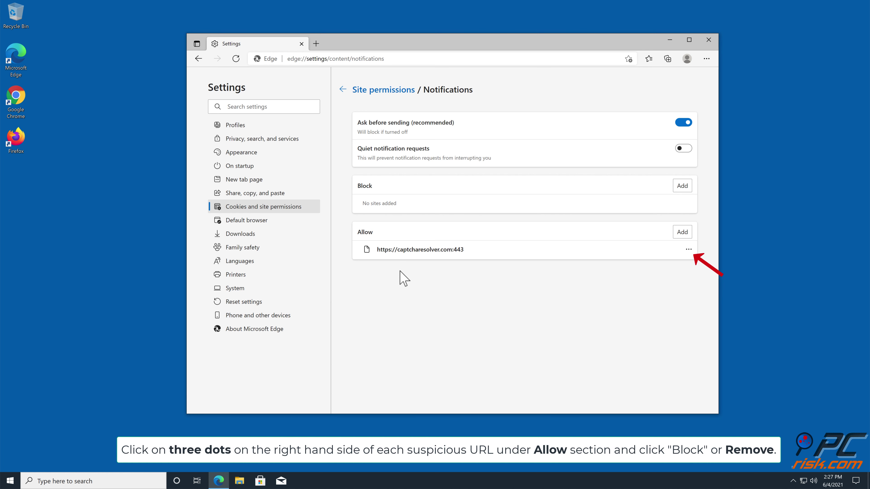
pyautogui.click(688, 250)
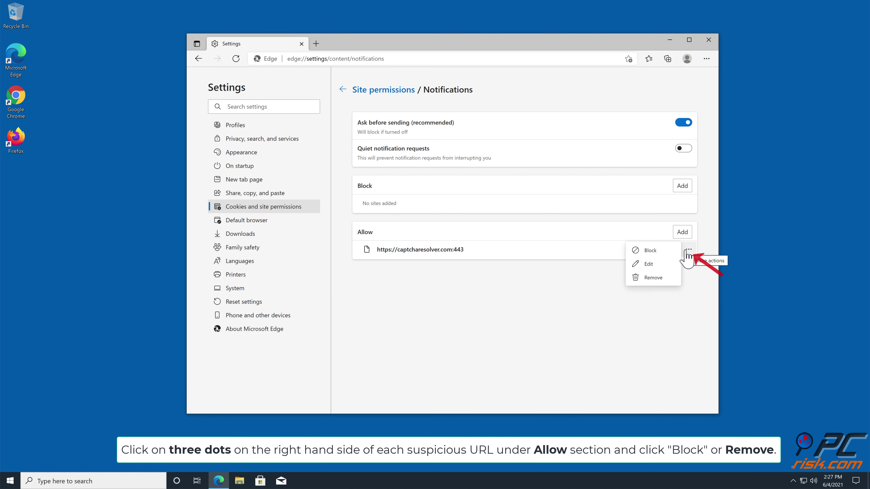
pyautogui.click(652, 277)
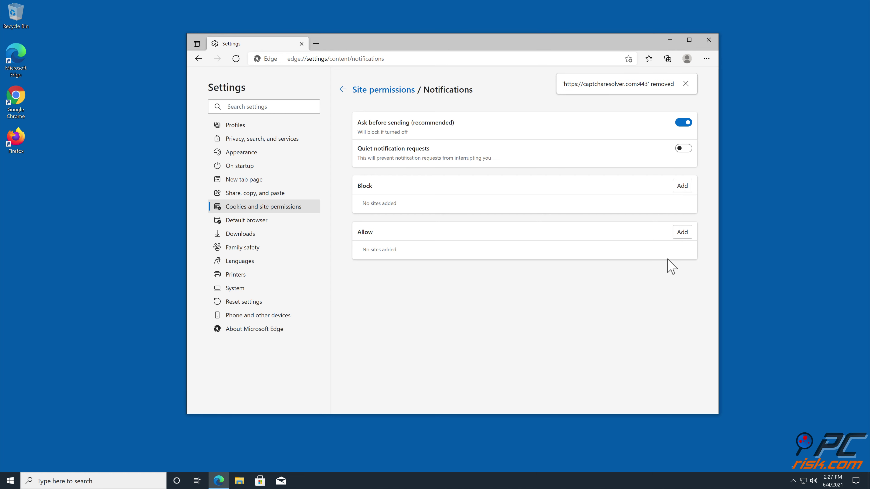
pyautogui.click(708, 40)
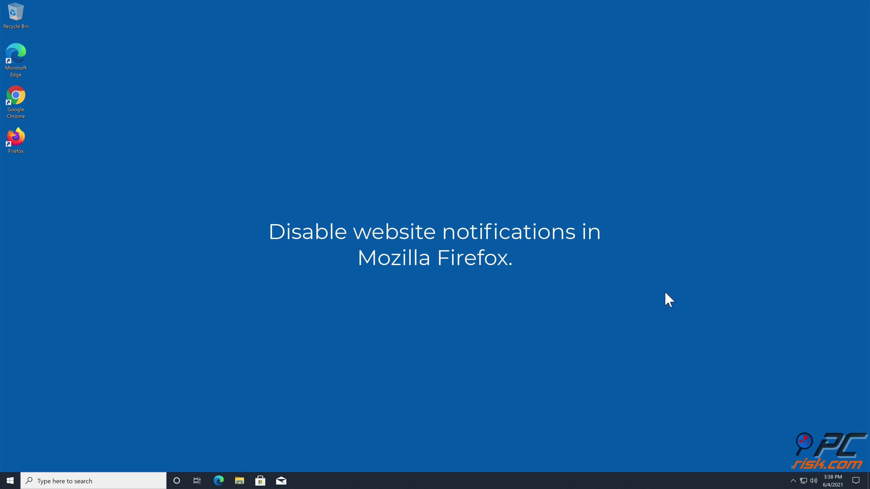
# Launch Firefox from the desktop and open Settings from the hamburger menu.
pyautogui.doubleClick(23, 139)
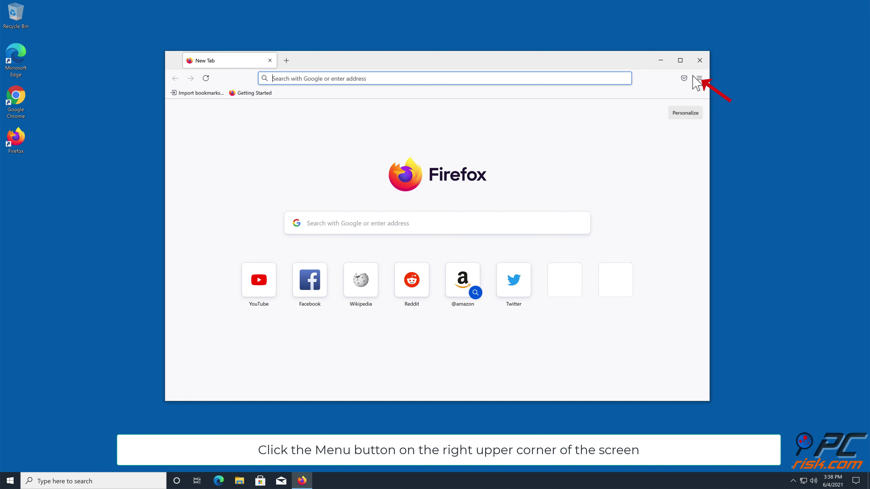
pyautogui.click(700, 79)
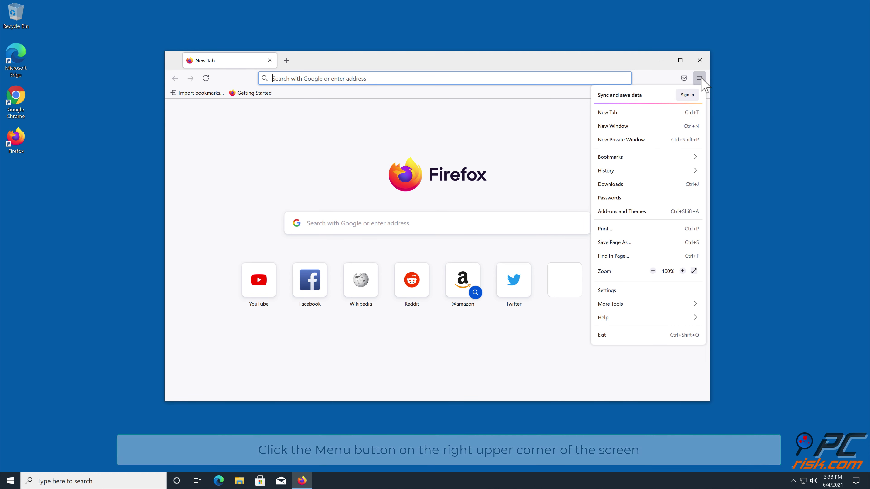
pyautogui.click(608, 290)
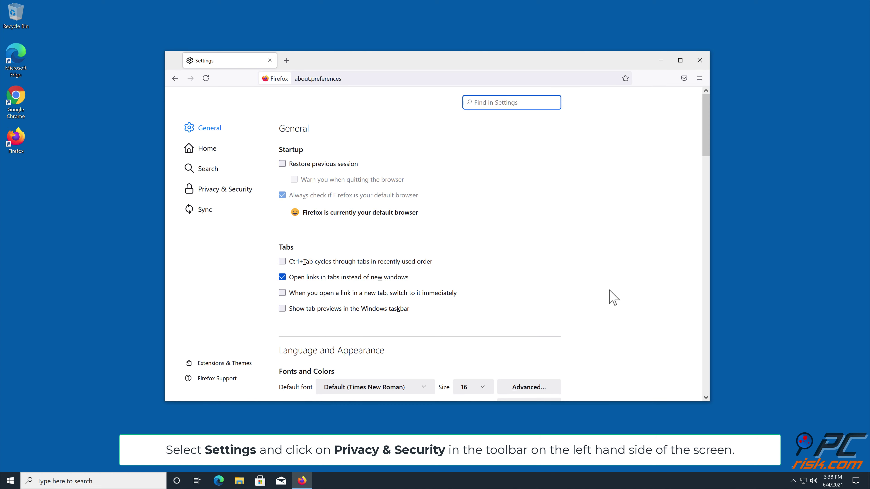
# Set h.captcharesolver.com to Block in Firefox's notification permissions, save, and close Firefox.
pyautogui.click(209, 189)
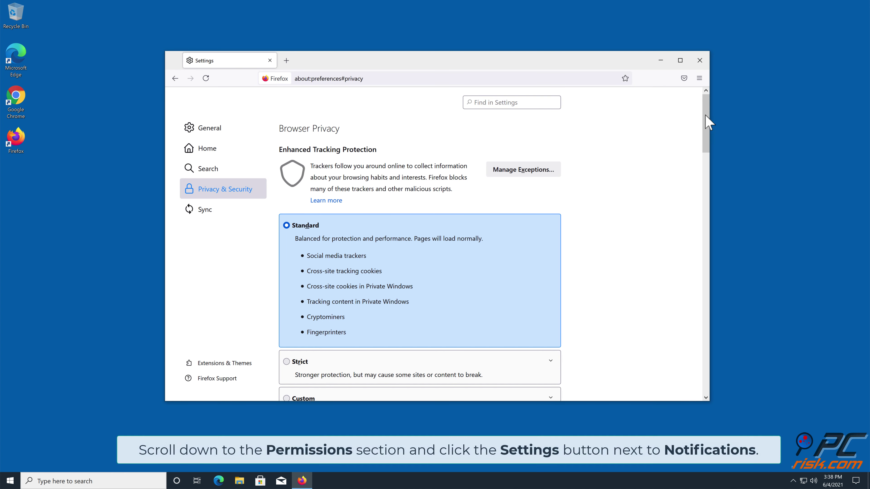
pyautogui.moveTo(706, 117); pyautogui.dragTo(691, 276)
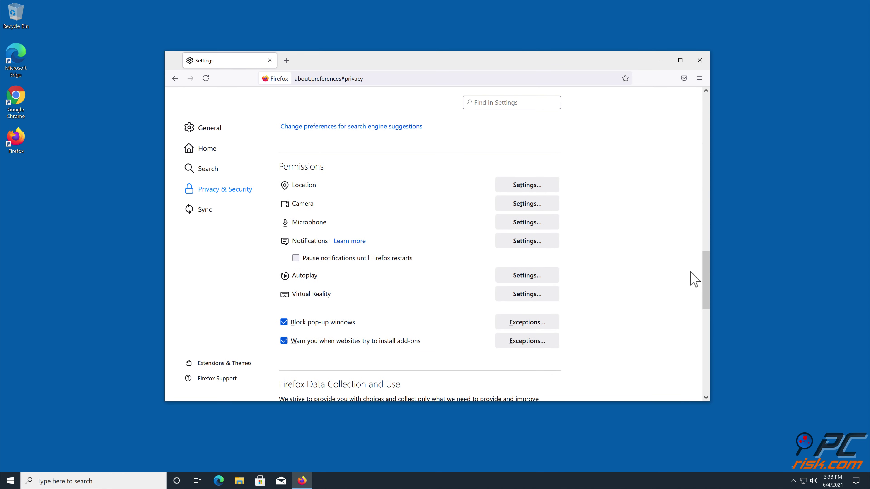
pyautogui.click(520, 241)
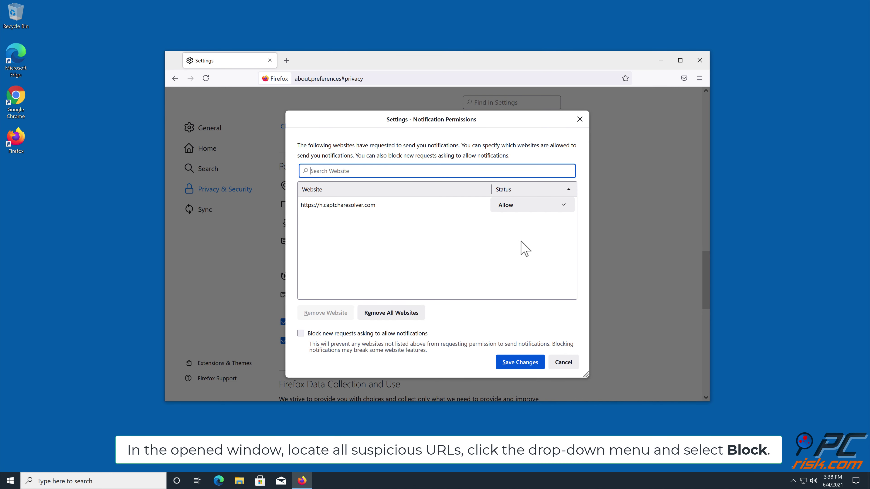
pyautogui.click(564, 207)
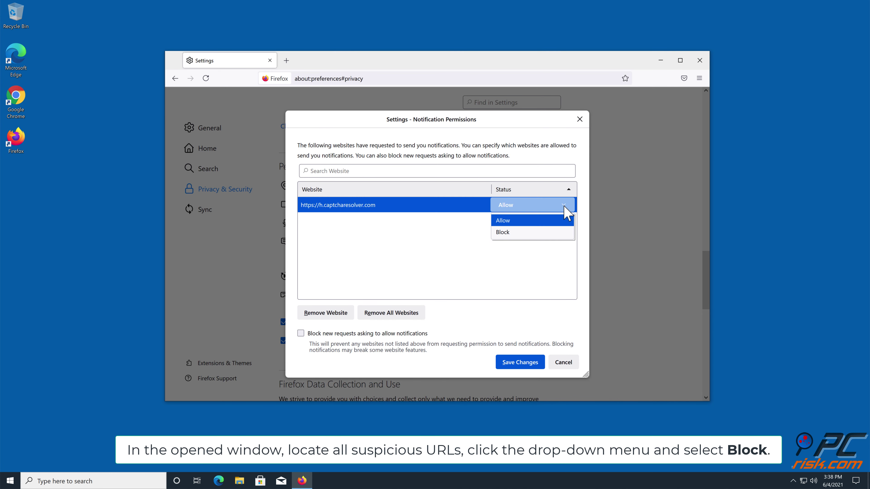
pyautogui.click(517, 236)
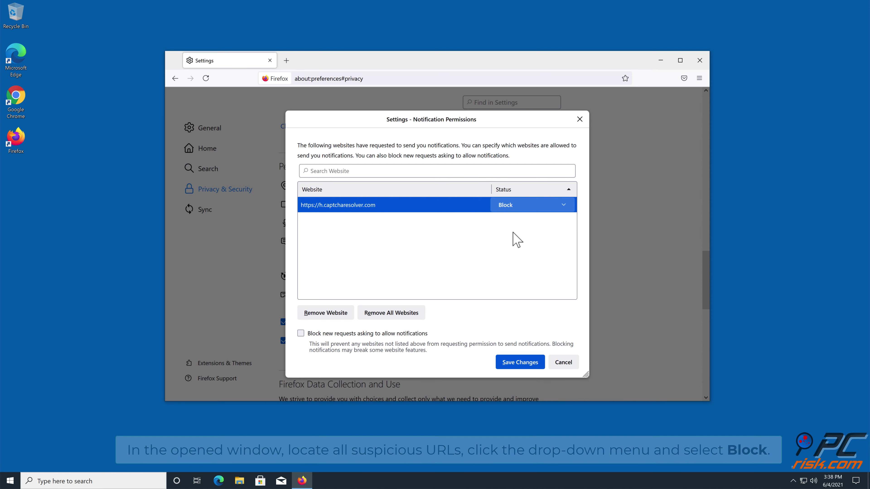
pyautogui.click(519, 364)
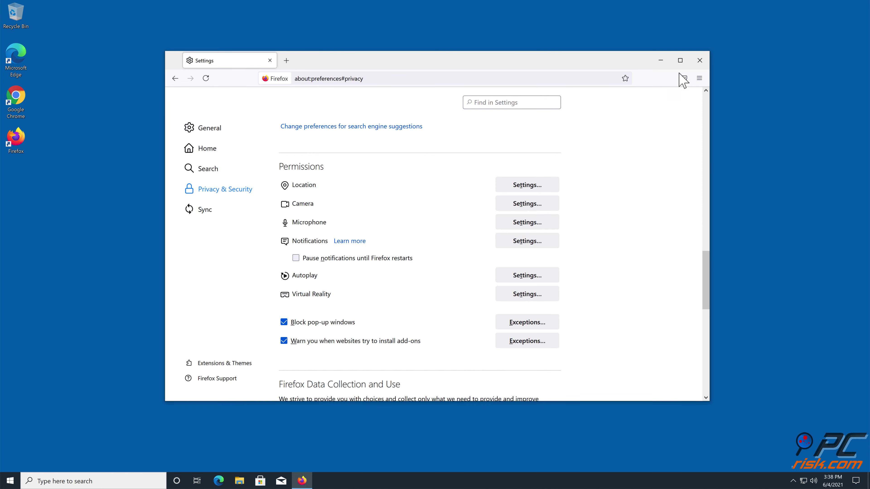
pyautogui.click(699, 61)
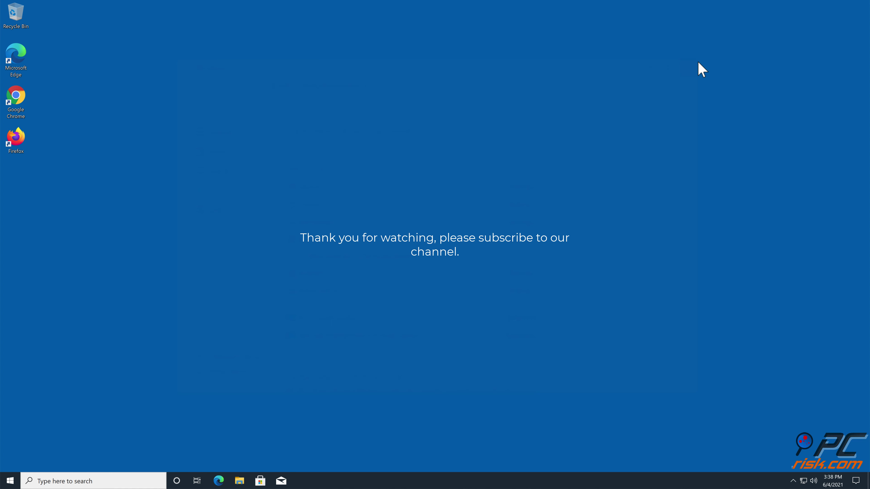